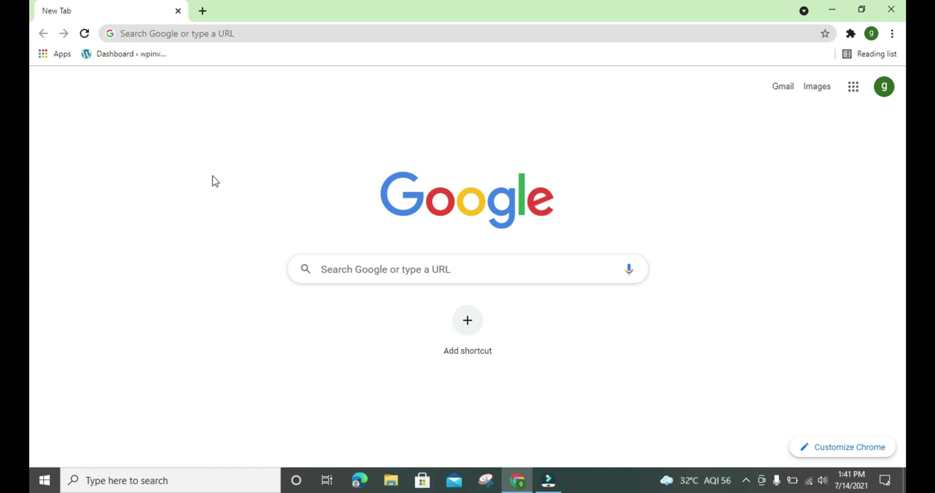
# - Open the wpinventor.com WordPress admin dashboard from the bookmarks bar
pyautogui.click(124, 55)
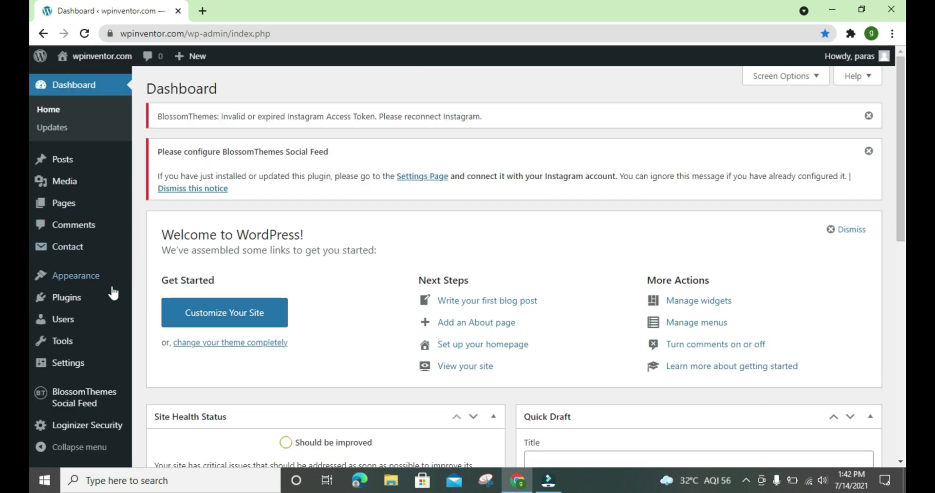
# - Search the Add New Plugins page for 'onesignal'
pyautogui.moveTo(74, 301)
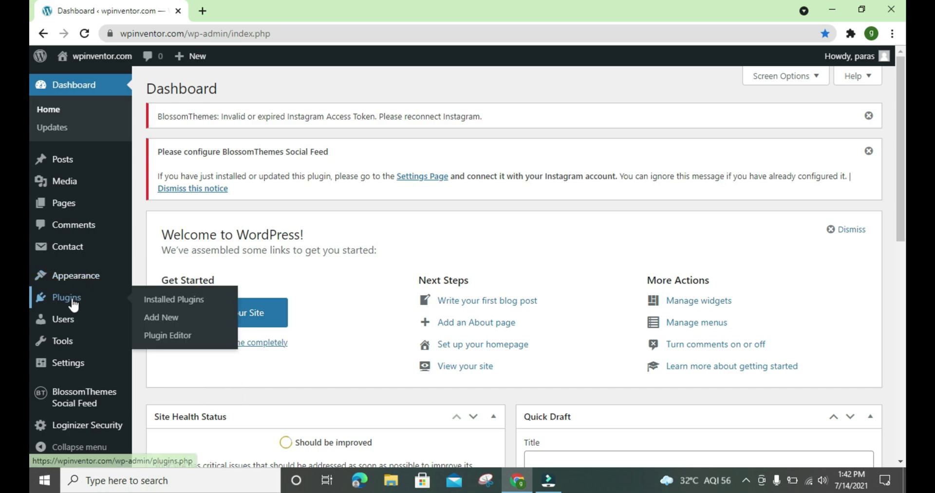
pyautogui.click(155, 328)
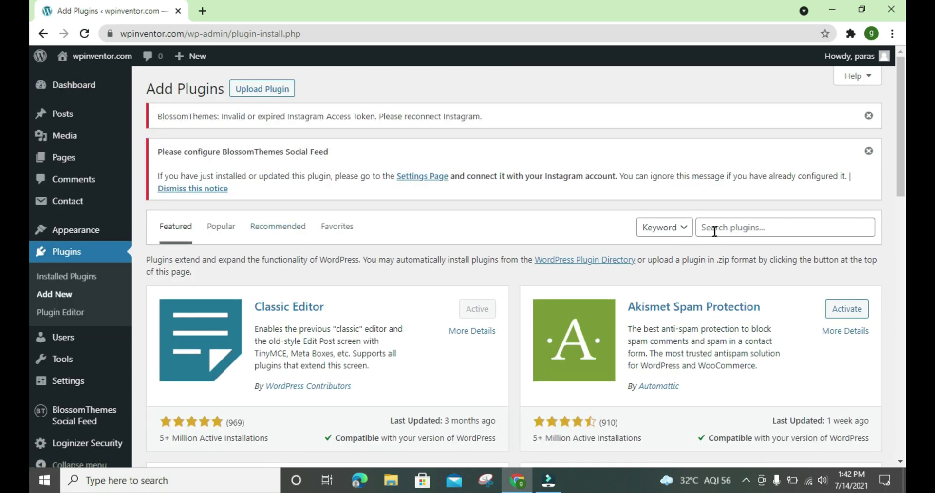
pyautogui.click(715, 229)
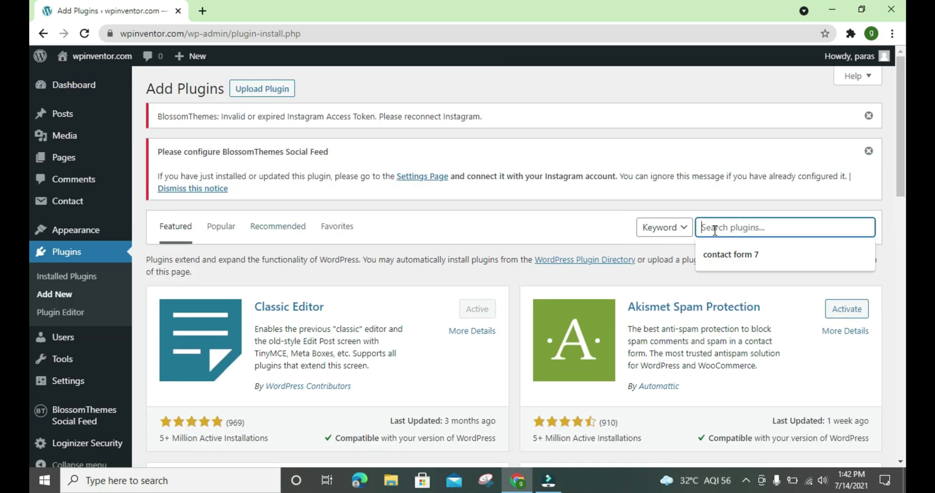
pyautogui.write('one')
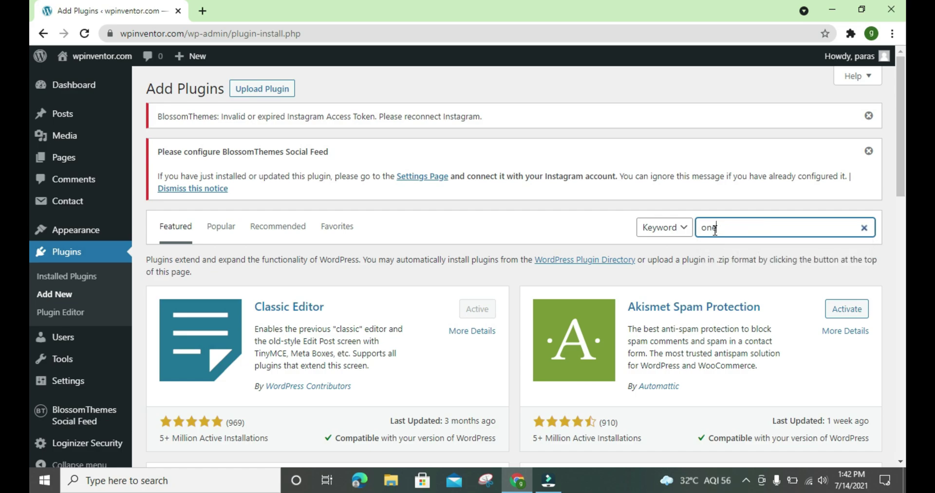
pyautogui.write('signal')
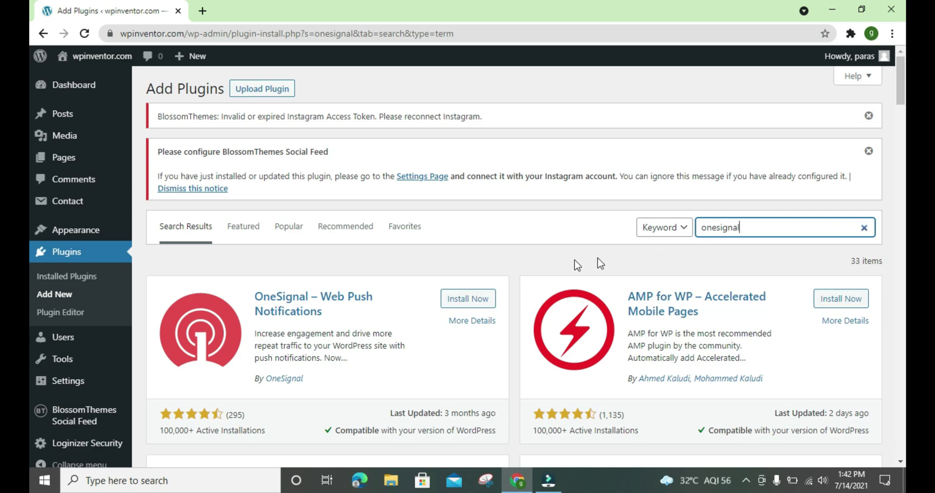
# - Install and activate the OneSignal – Web Push Notifications plugin
pyautogui.scroll(-1, 358, 287)
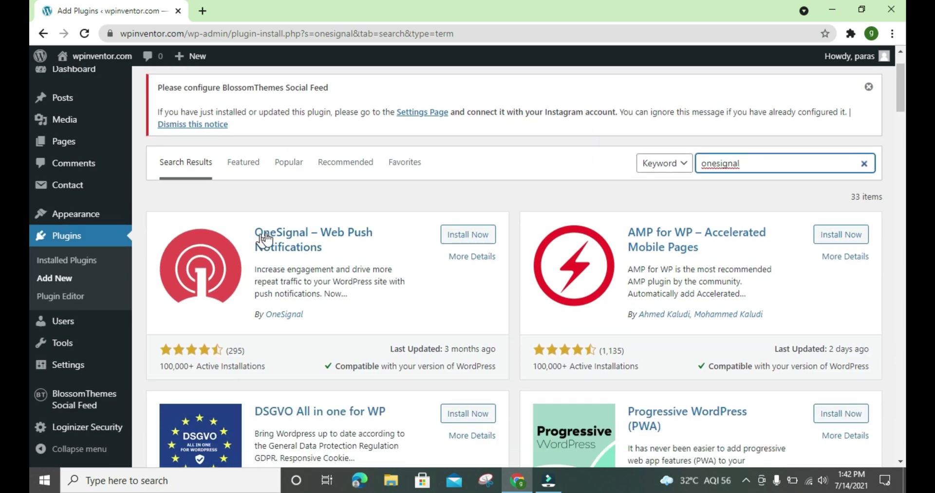
pyautogui.click(466, 236)
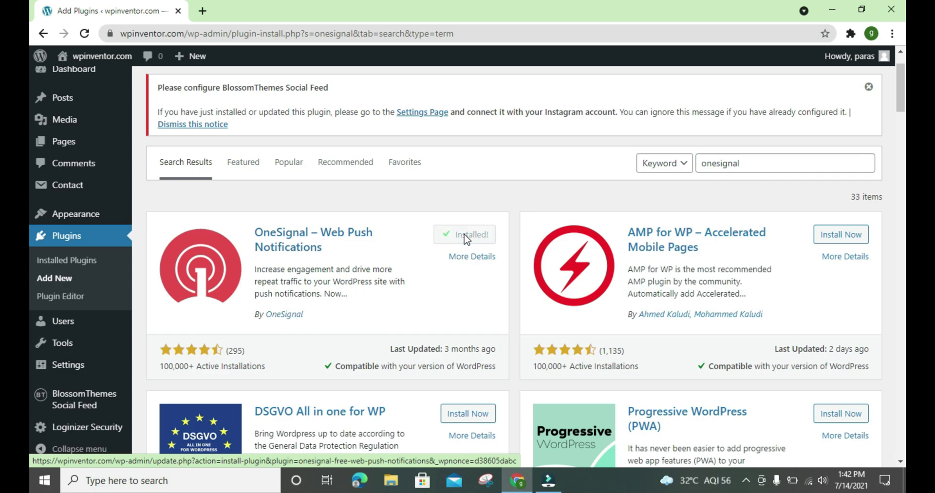
pyautogui.click(470, 238)
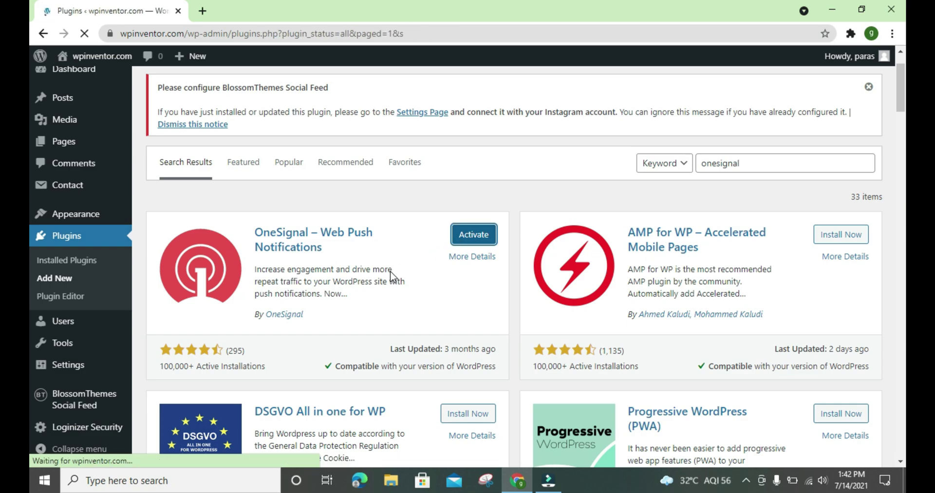
pyautogui.scroll(-5, 140, 286)
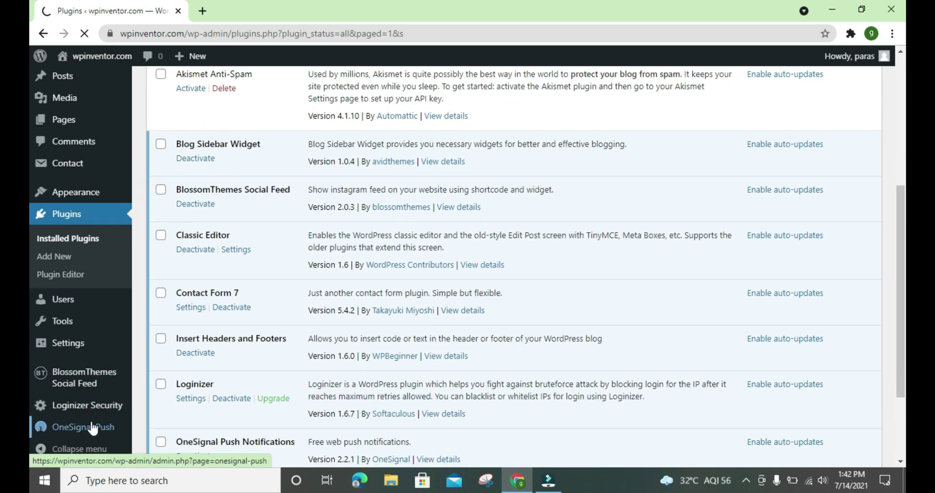
# - Open the OneSignal Push settings page and scroll through its Setup guide
pyautogui.click(92, 428)
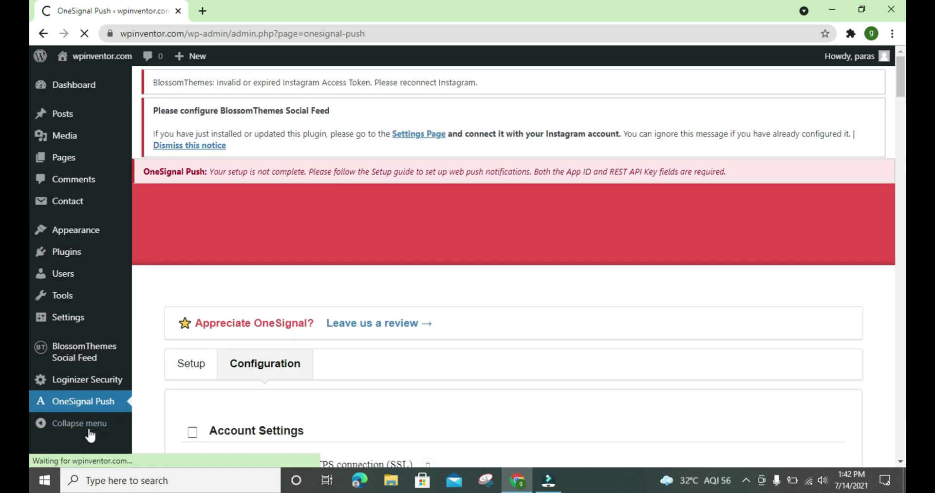
pyautogui.scroll(-4, 336, 214)
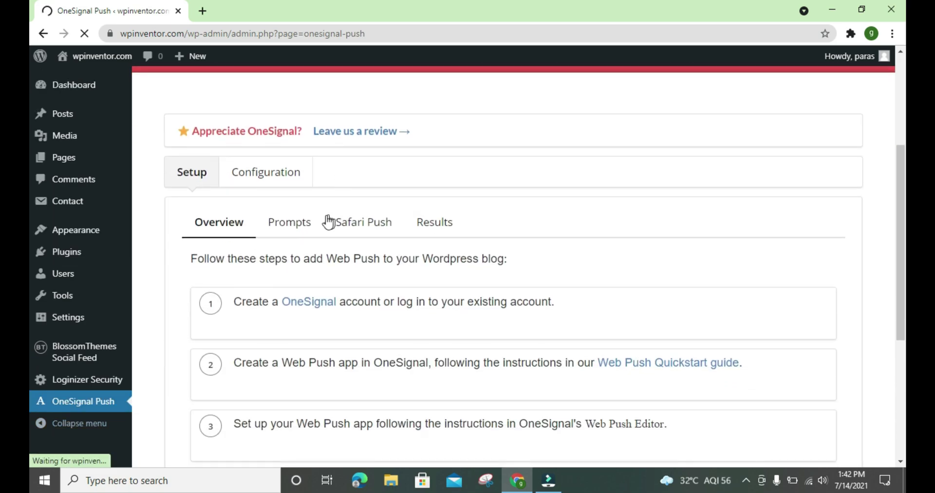
pyautogui.scroll(-1, 312, 255)
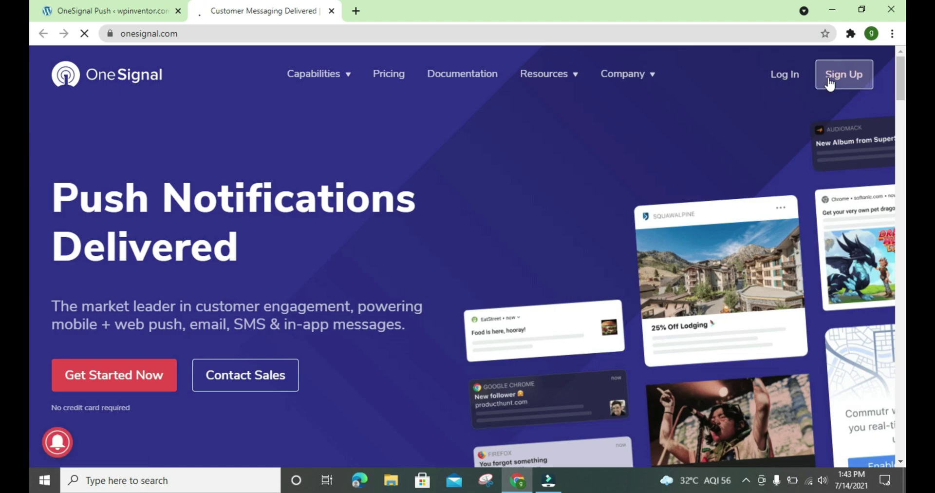
# - Start a new OneSignal account sign-up using the Google option
pyautogui.click(839, 78)
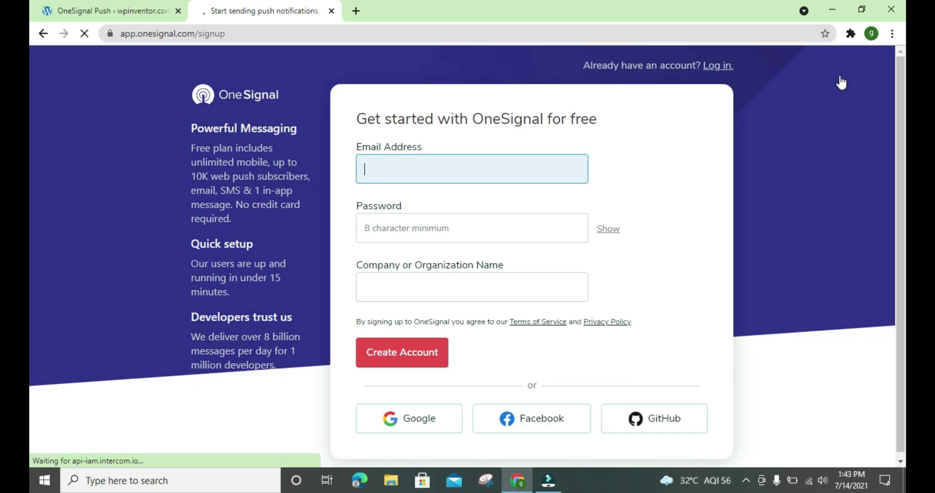
pyautogui.scroll(-1, 762, 157)
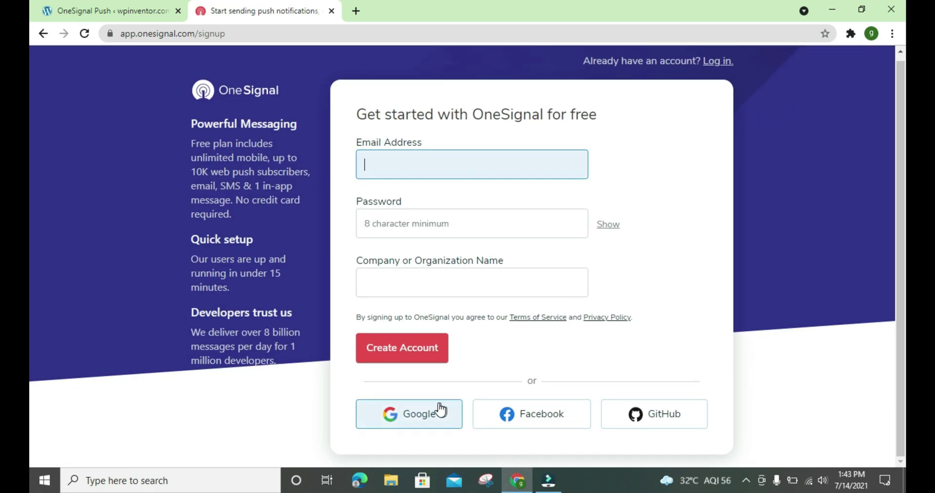
pyautogui.click(421, 416)
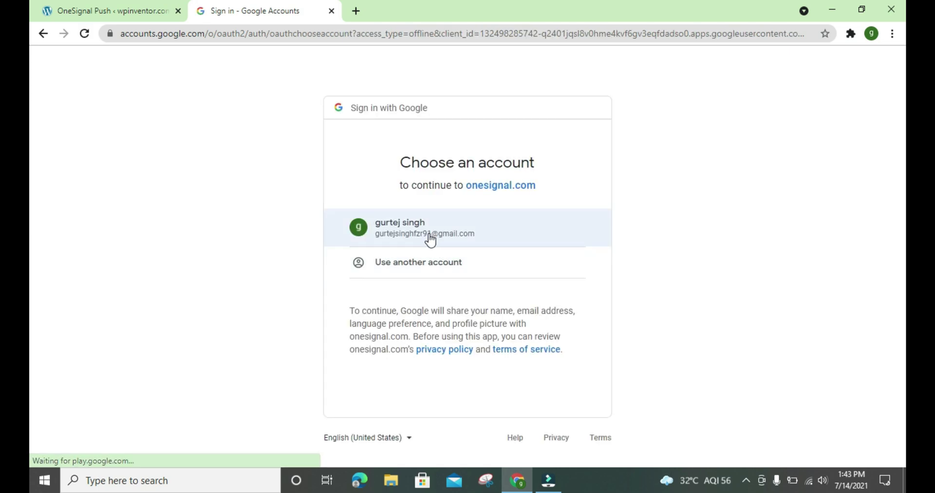
# - Choose the existing Google account to continue to onesignal.com
pyautogui.click(430, 238)
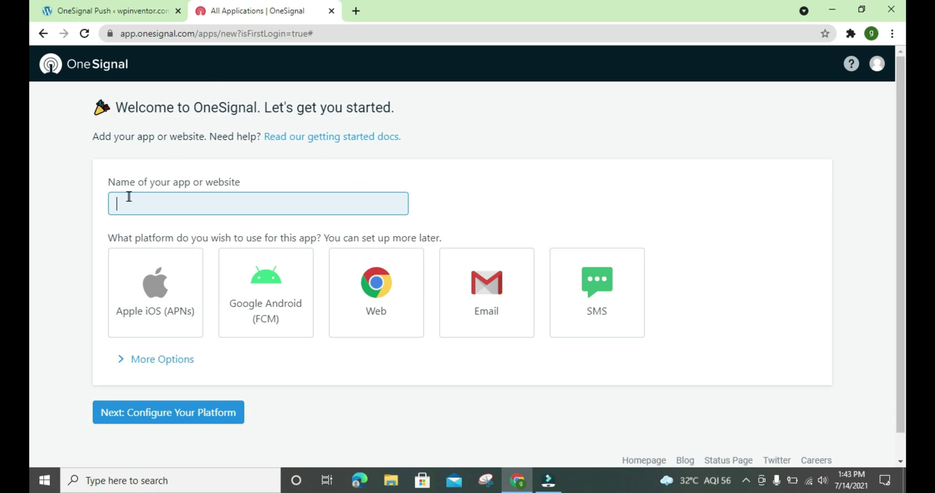
# - Name the new OneSignal app WPinventor, choose the Web platform, and continue
pyautogui.moveTo(125, 183); pyautogui.dragTo(258, 185)
pyautogui.click(259, 186)
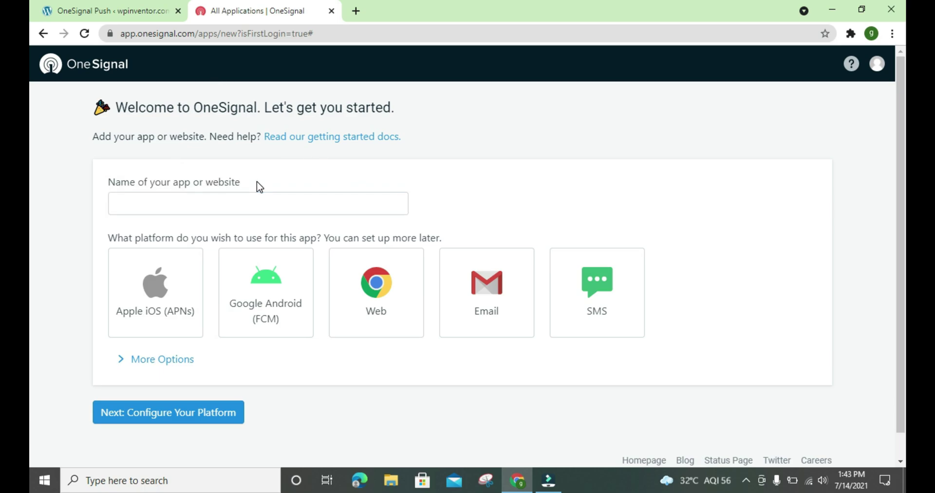
pyautogui.click(219, 207)
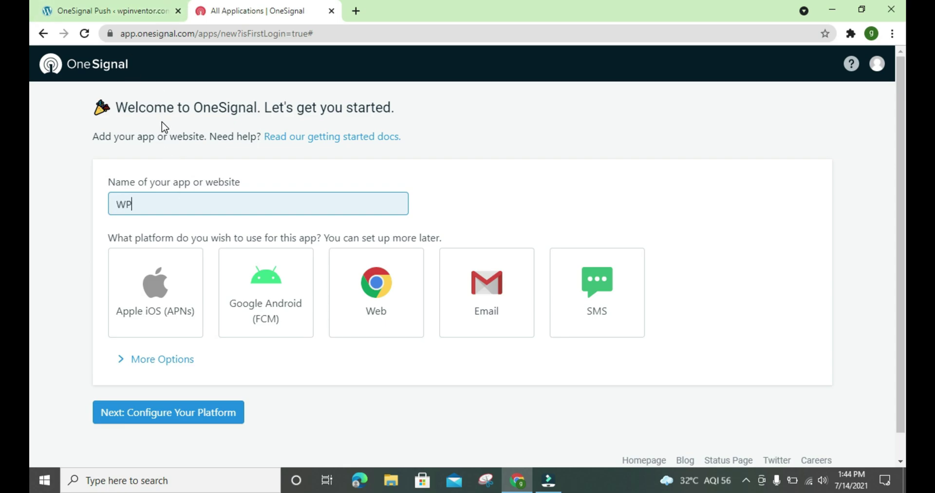
pyautogui.write('WPinventor')
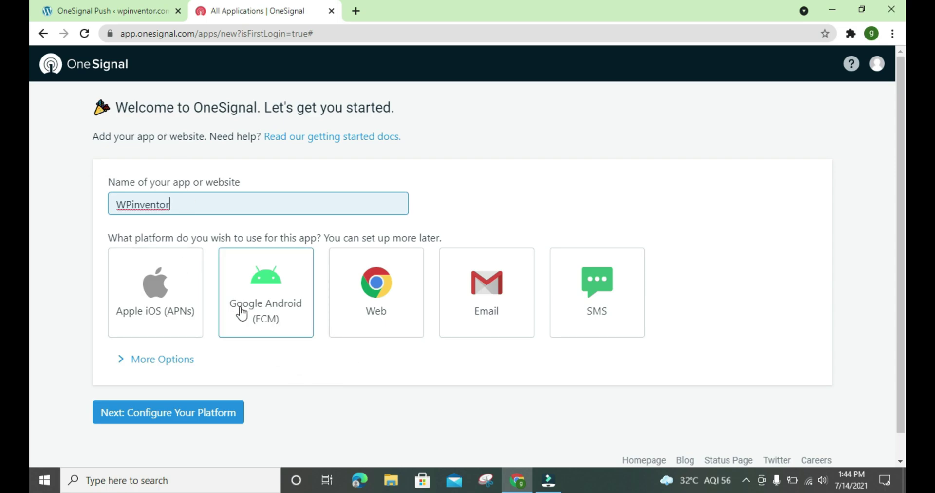
pyautogui.click(373, 308)
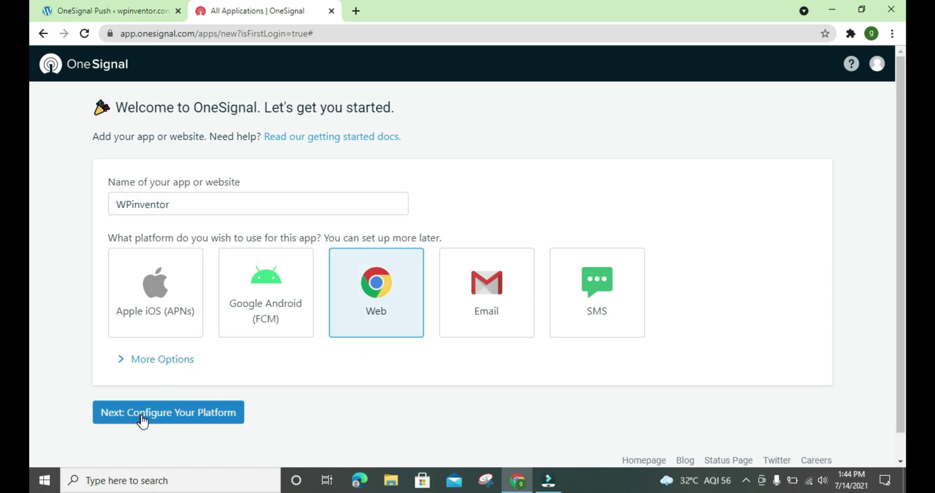
pyautogui.click(207, 418)
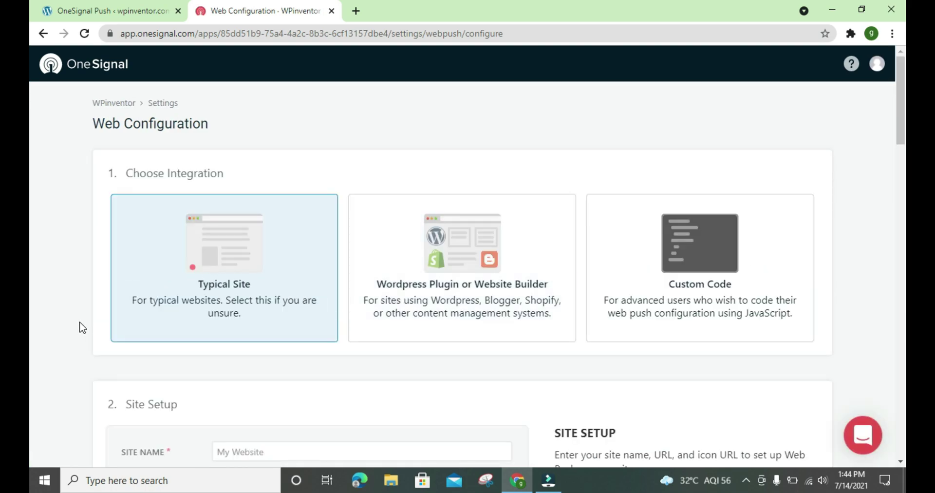
# - Choose the Custom Code integration and enter Wpinventor.com as the Site Name
pyautogui.scroll(-1, 233, 311)
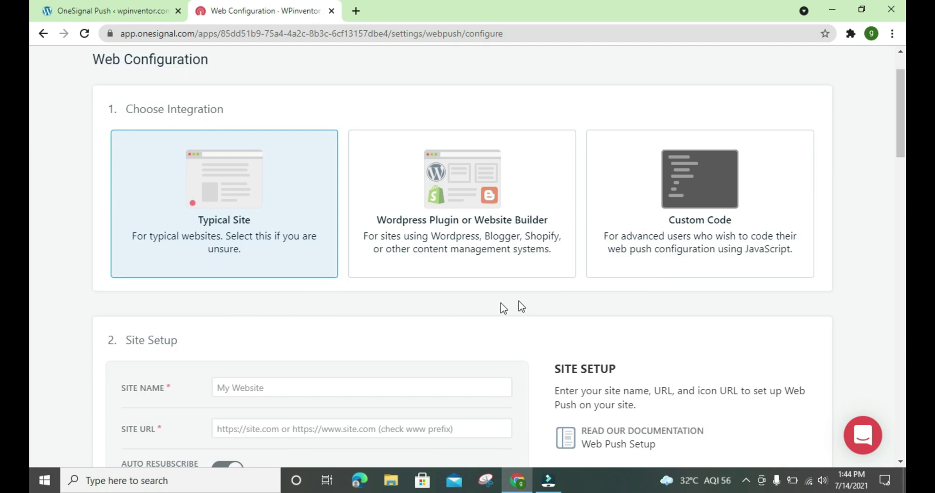
pyautogui.click(693, 209)
pyautogui.scroll(-5, 618, 226)
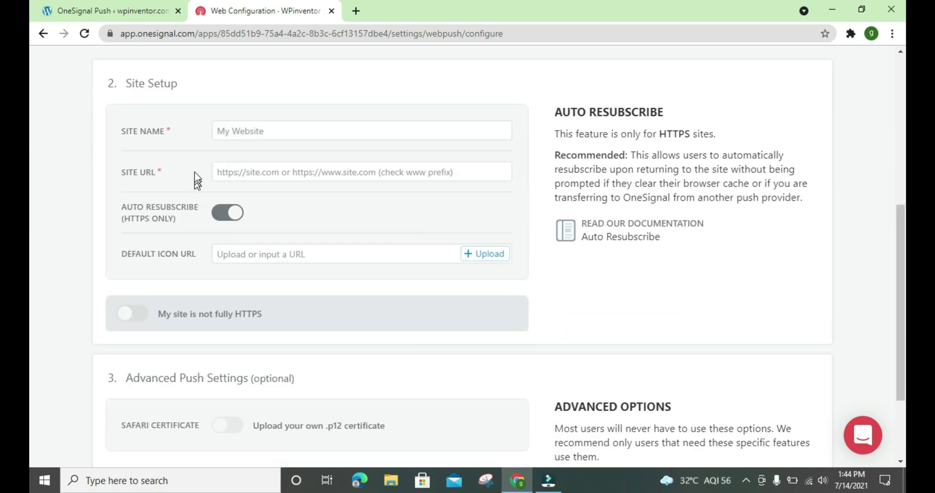
pyautogui.click(232, 122)
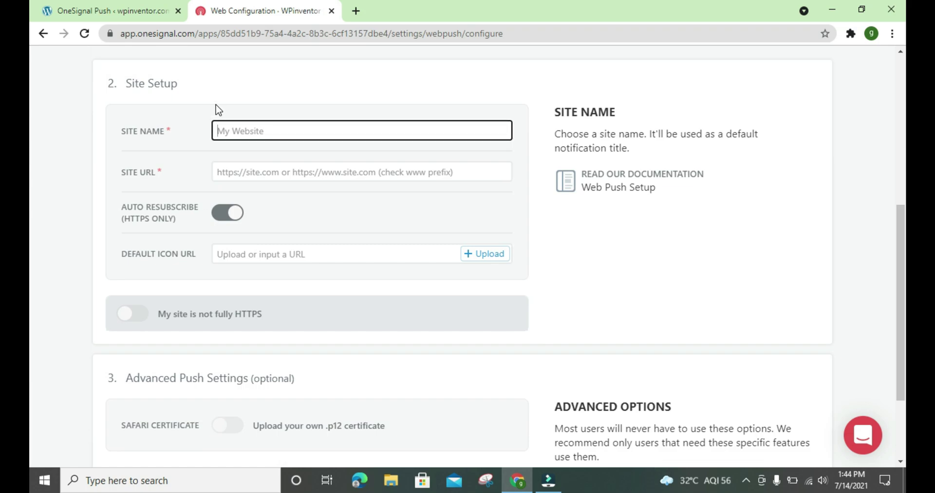
pyautogui.write('Wpinventor.com')
pyautogui.click(247, 172)
pyautogui.click(146, 10)
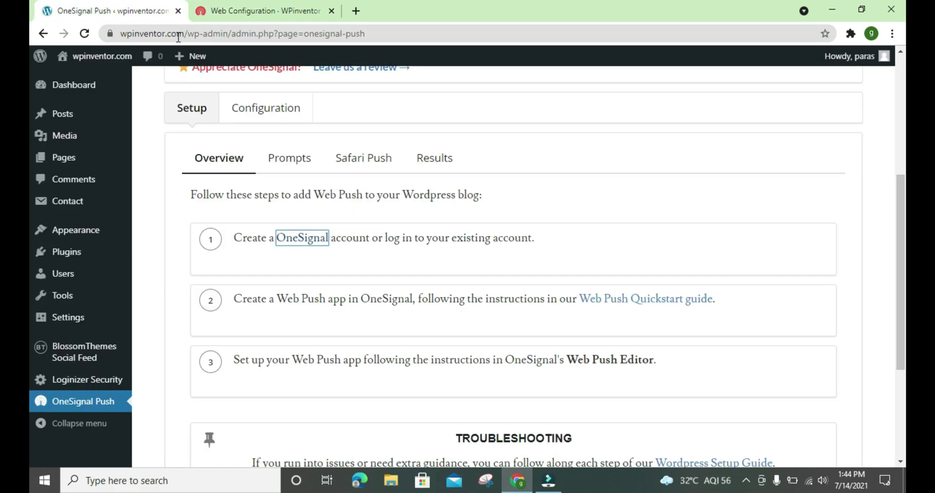
pyautogui.moveTo(189, 32); pyautogui.dragTo(58, 75)
pyautogui.hotkey('ctrl', 'c')
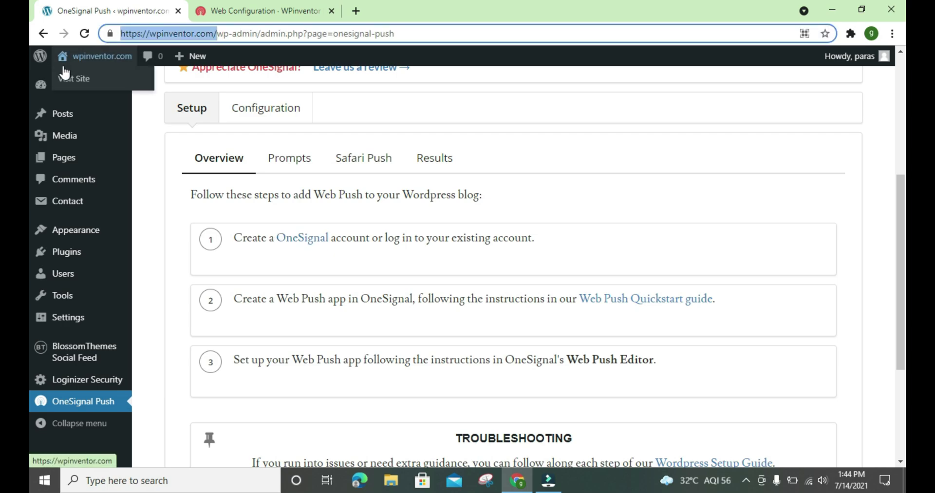
pyautogui.click(312, 11)
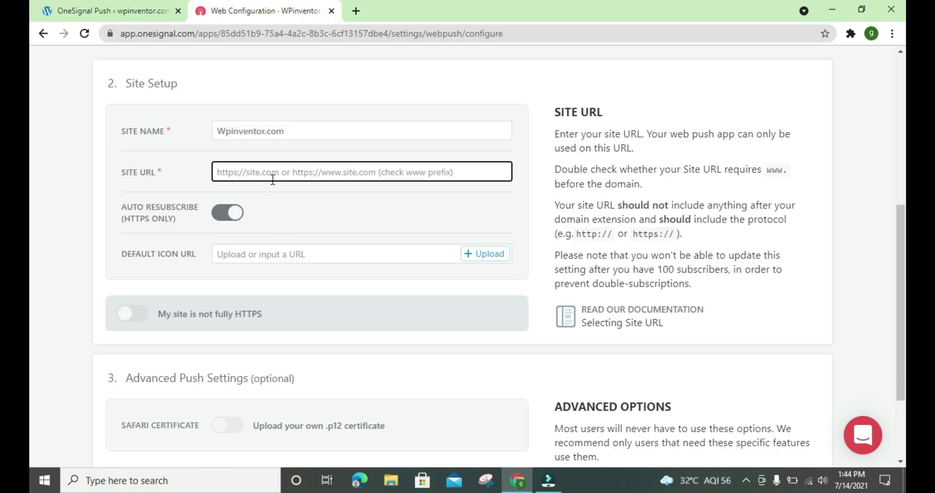
pyautogui.hotkey('ctrl', 'v')
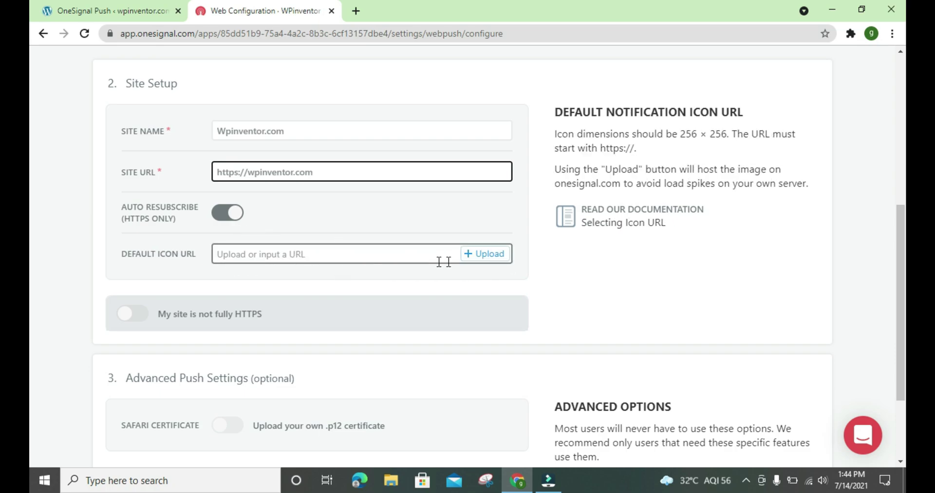
# - Leave the Safari certificate option off and save the web push configuration
pyautogui.scroll(-2, 247, 259)
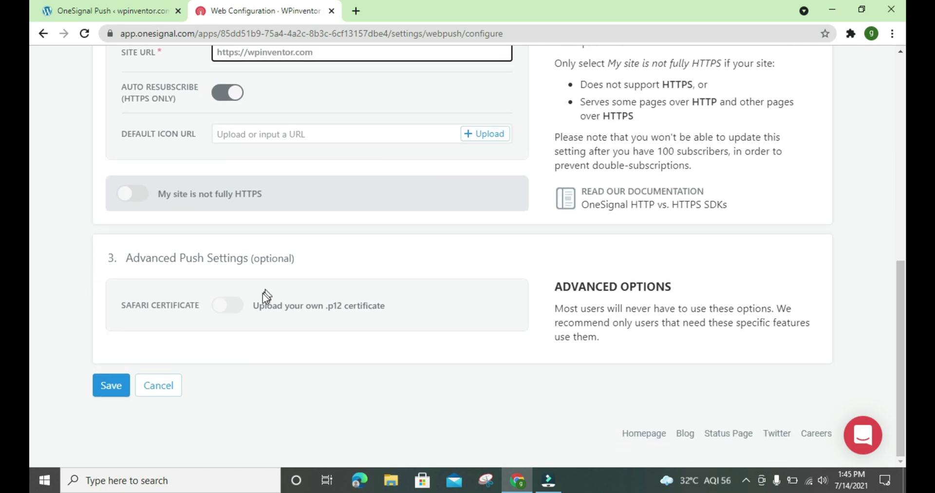
pyautogui.click(234, 315)
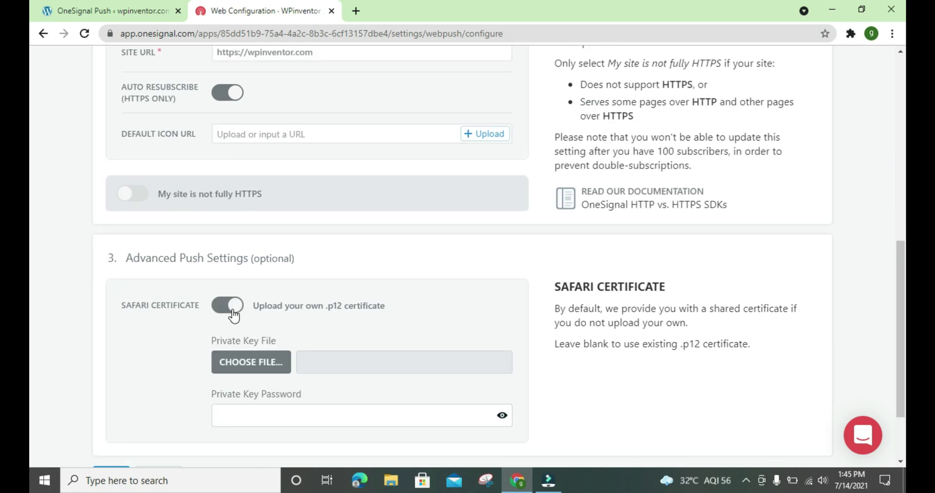
pyautogui.click(234, 316)
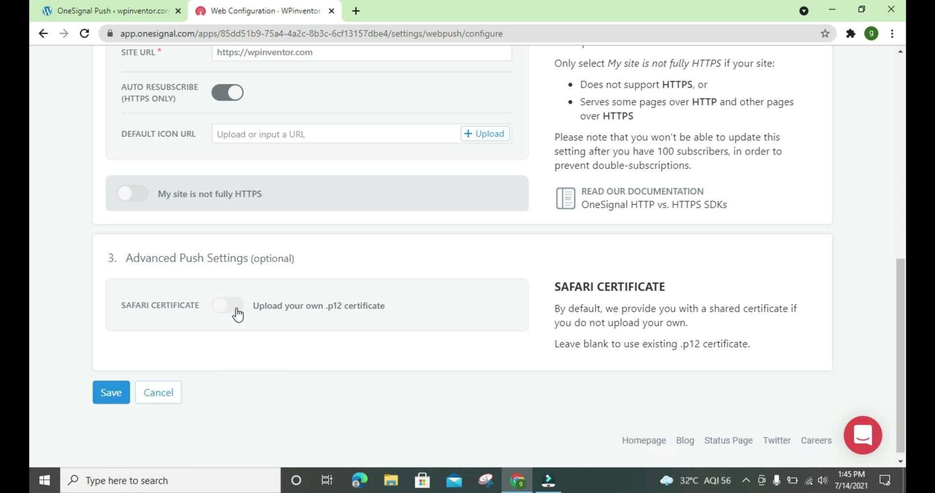
pyautogui.scroll(6, 121, 402)
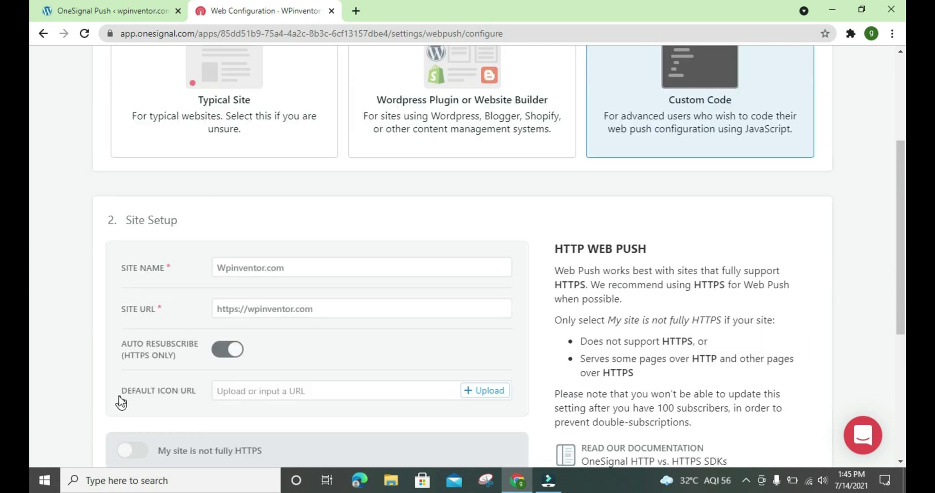
pyautogui.scroll(-6, 112, 400)
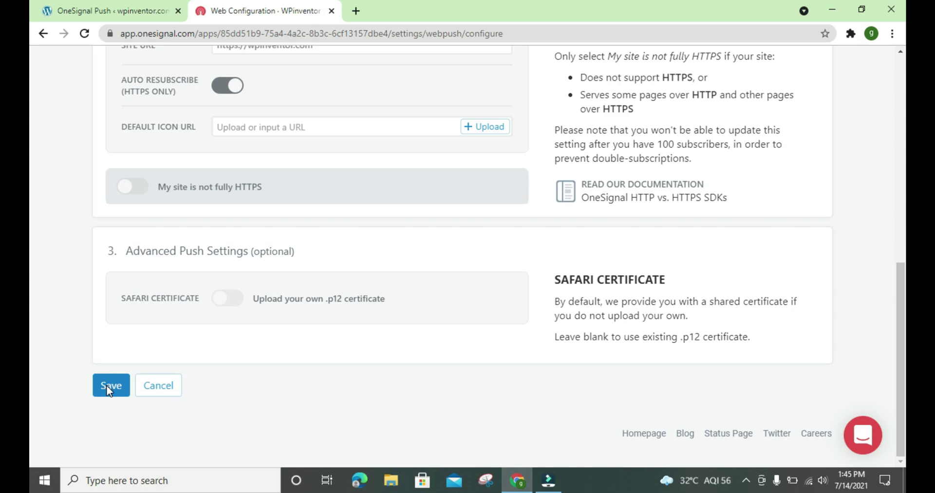
pyautogui.click(110, 388)
# - Copy the appId value from OneSignal's install code and return to WordPress
pyautogui.scroll(10, 427, 392)
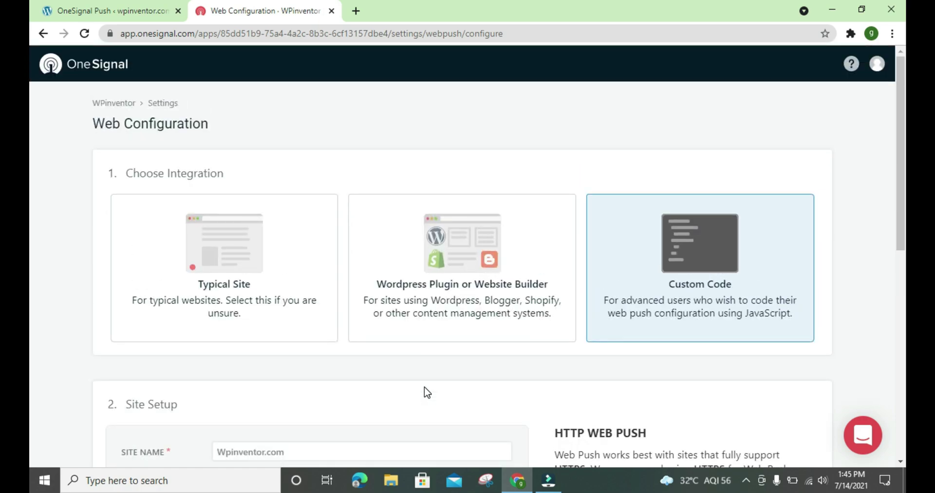
pyautogui.scroll(-10, 427, 392)
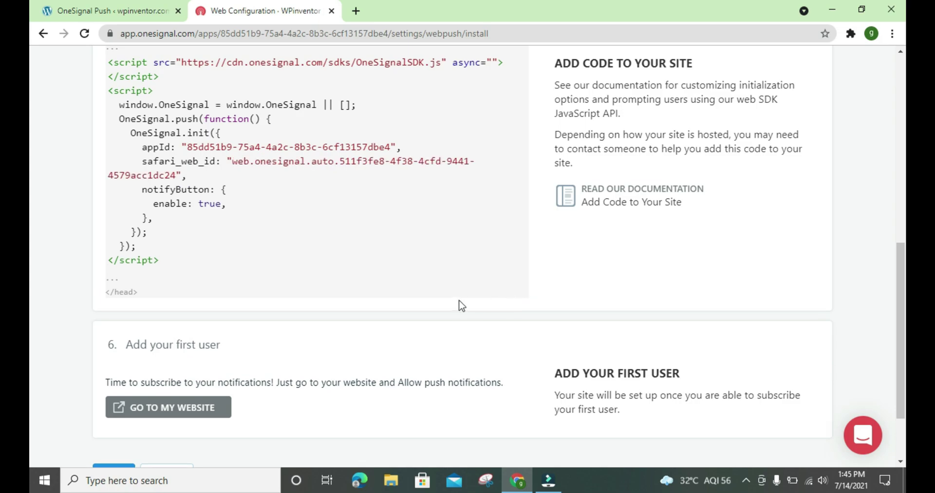
pyautogui.scroll(3, 459, 306)
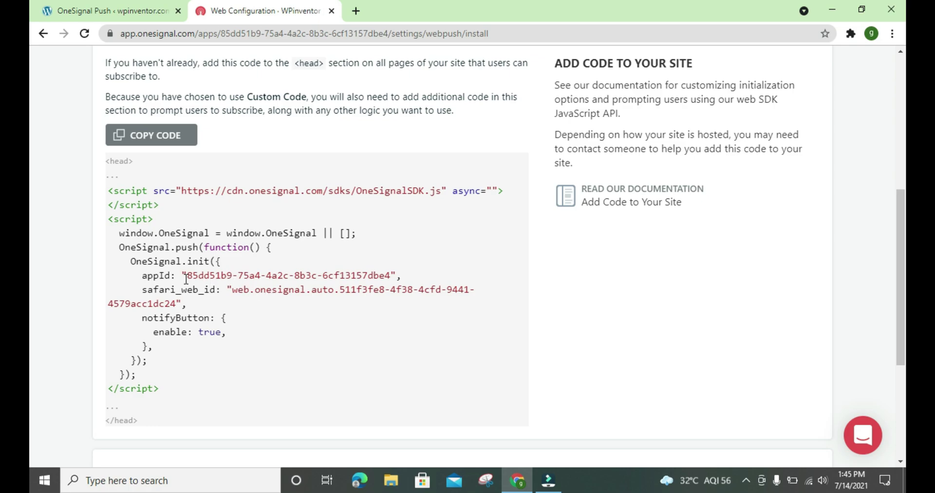
pyautogui.moveTo(186, 278); pyautogui.dragTo(394, 269)
pyautogui.hotkey('ctrl', 'c')
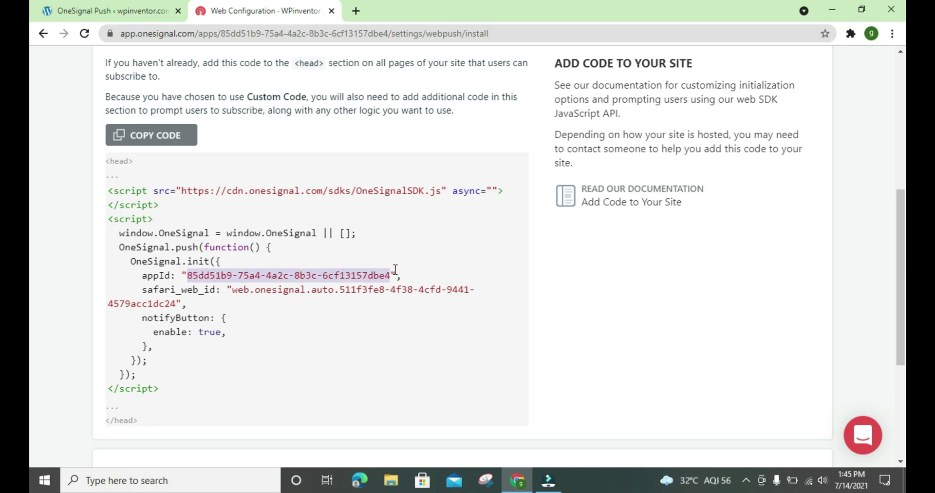
pyautogui.click(138, 6)
pyautogui.scroll(4, 253, 166)
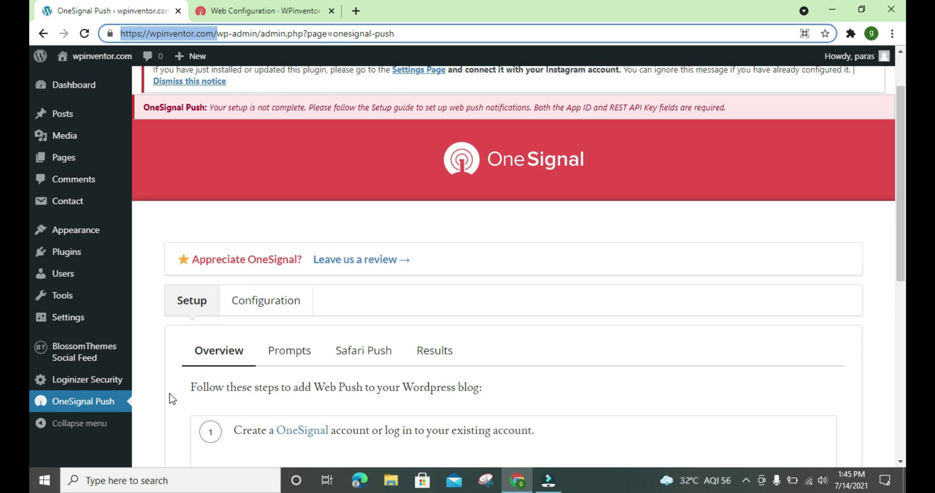
# - Paste the copied App ID into the OneSignal Push Configuration settings
pyautogui.click(266, 307)
pyautogui.scroll(-4, 266, 308)
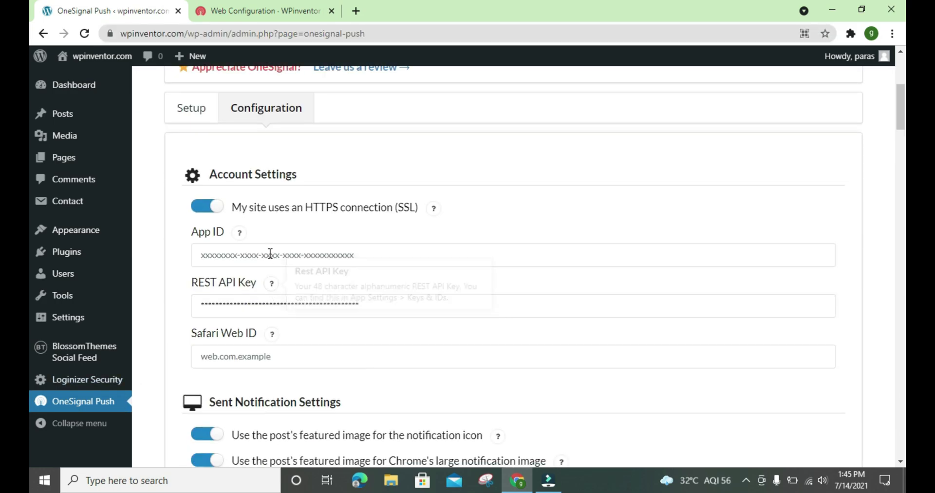
pyautogui.click(271, 254)
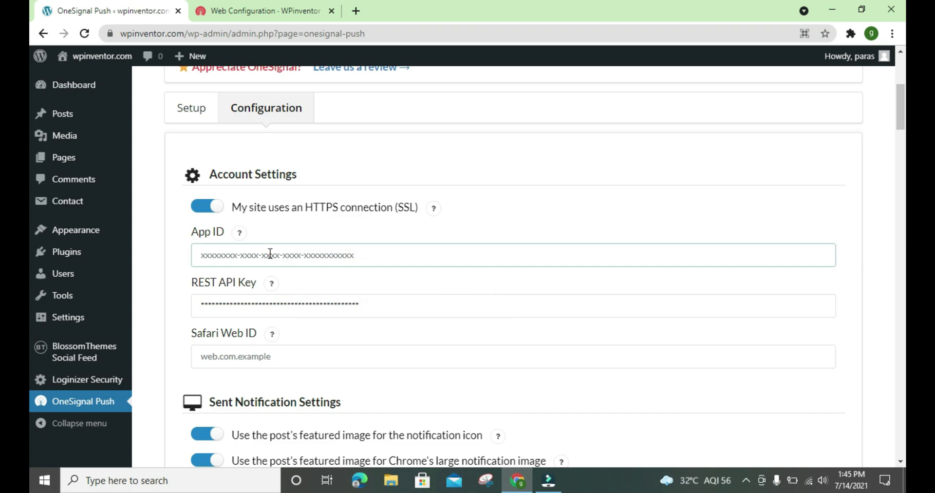
pyautogui.hotkey('ctrl', 'v')
pyautogui.scroll(-2, 277, 250)
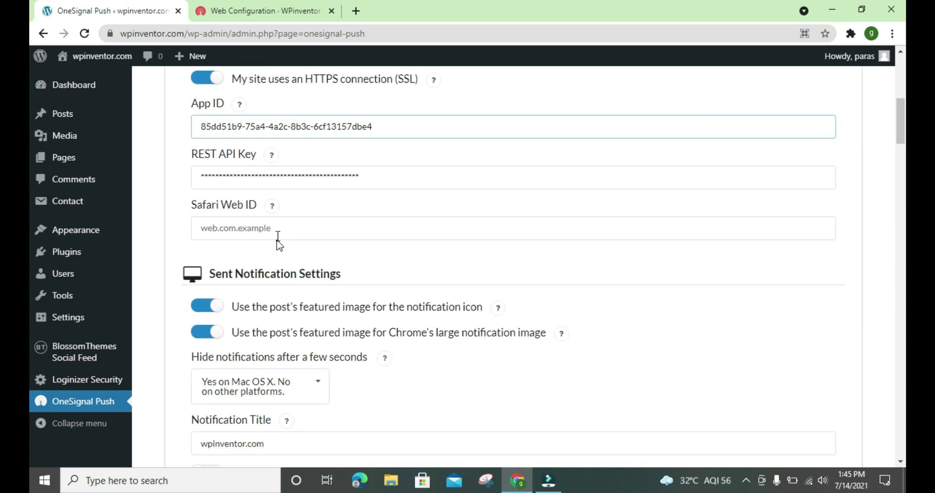
# - Recheck the OneSignal install code, then go back to the WordPress plugin settings
pyautogui.click(256, 7)
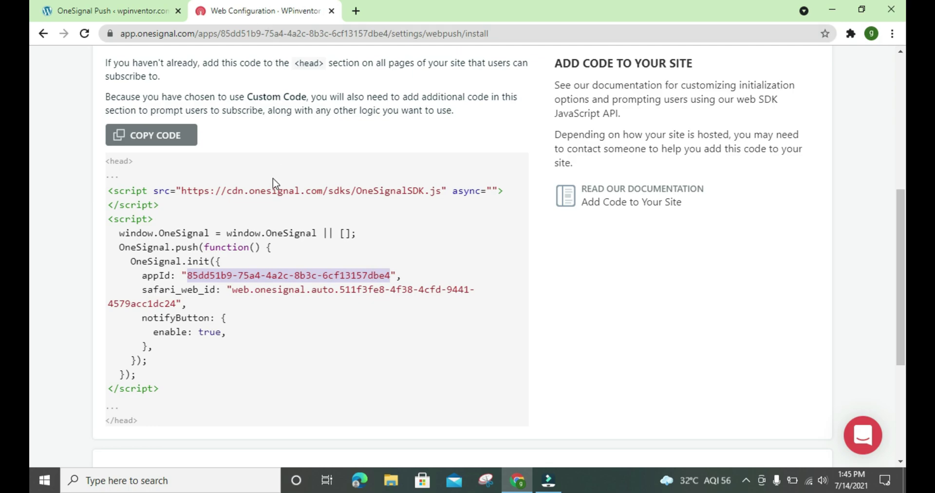
pyautogui.scroll(5, 363, 264)
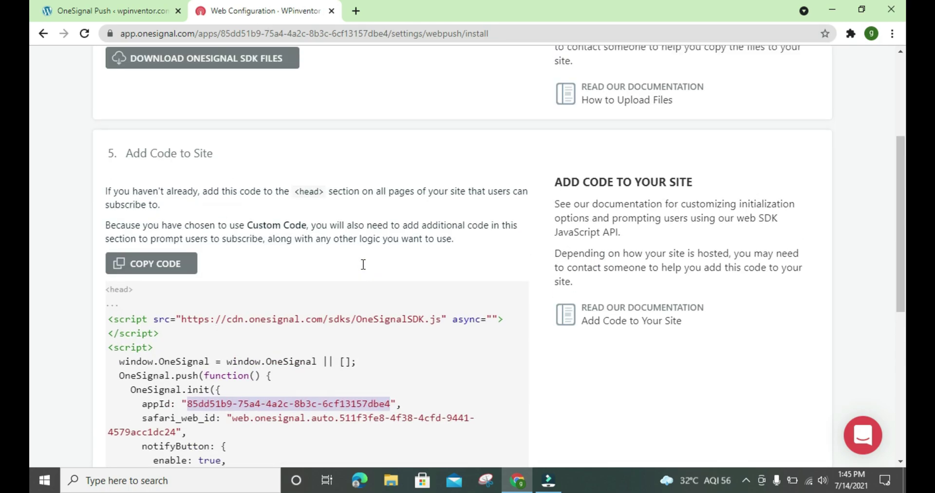
pyautogui.scroll(-10, 364, 269)
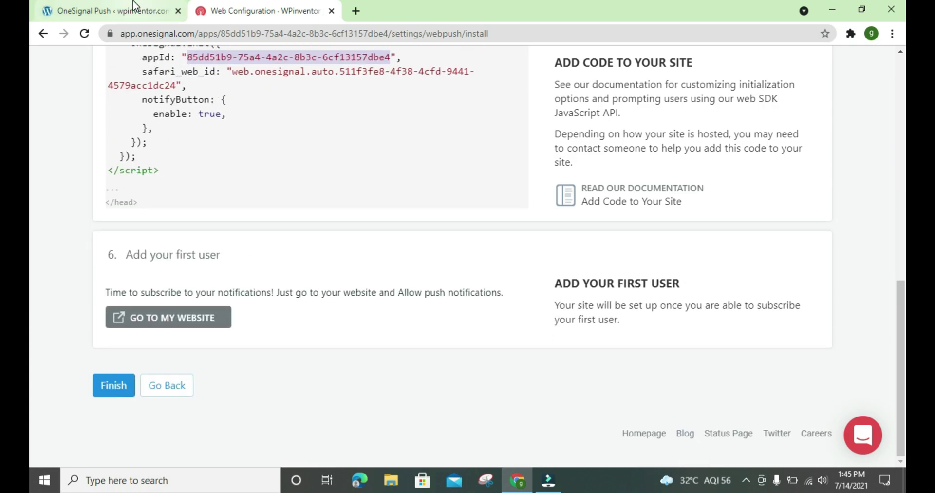
pyautogui.click(146, 11)
# - Review the Subscription Bell options and save the OneSignal plugin configuration
pyautogui.scroll(-3, 267, 291)
pyautogui.scroll(-1, 267, 291)
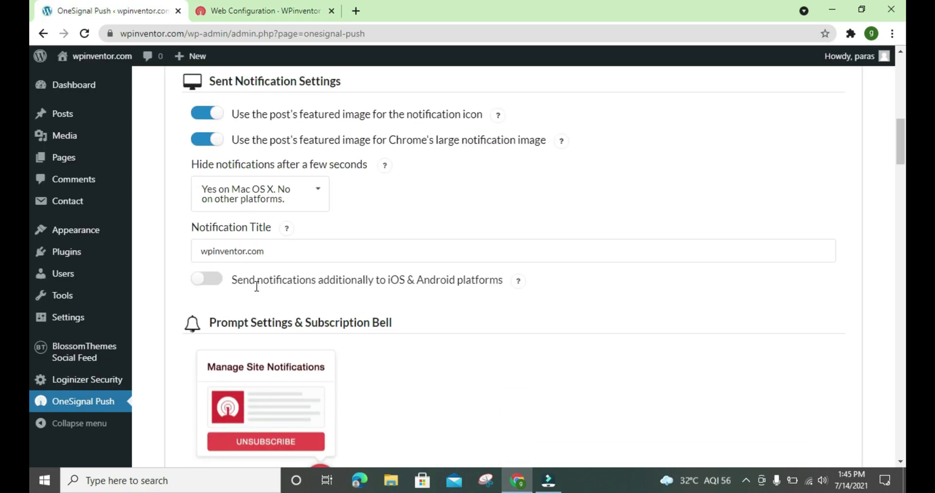
pyautogui.scroll(-8, 262, 293)
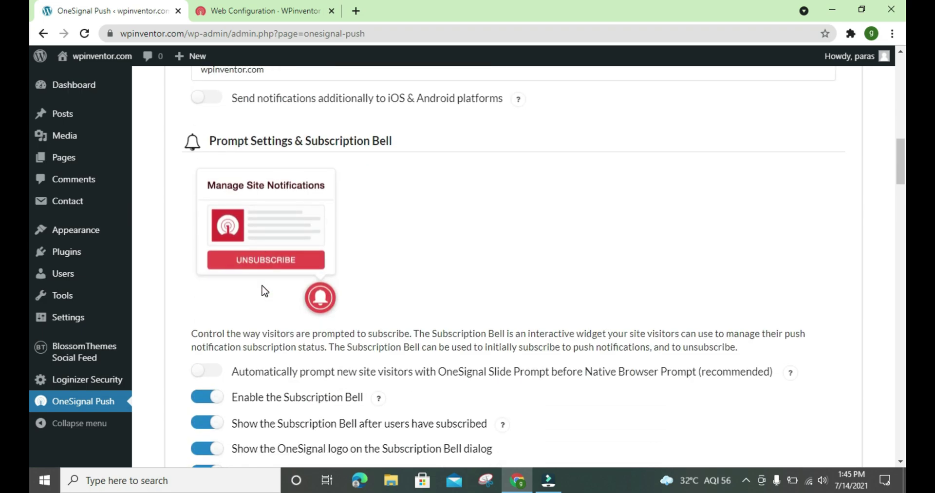
pyautogui.scroll(-20, 262, 292)
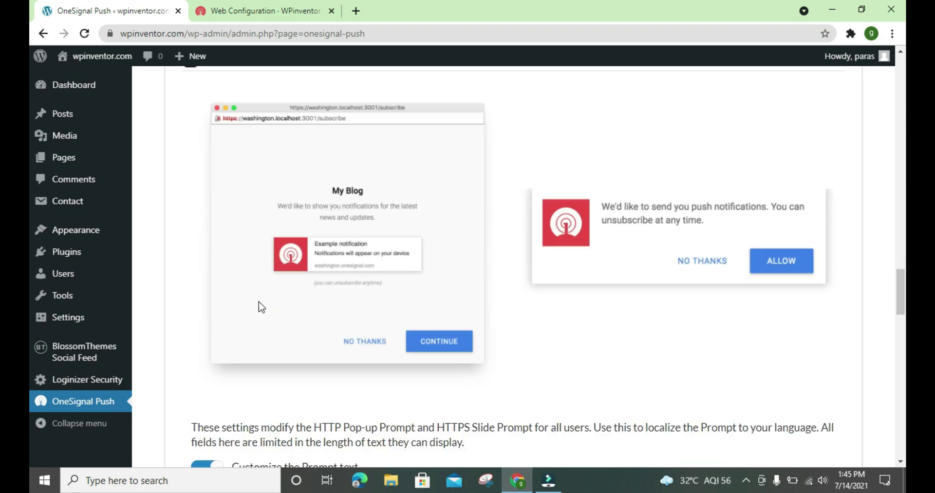
pyautogui.scroll(-7, 259, 310)
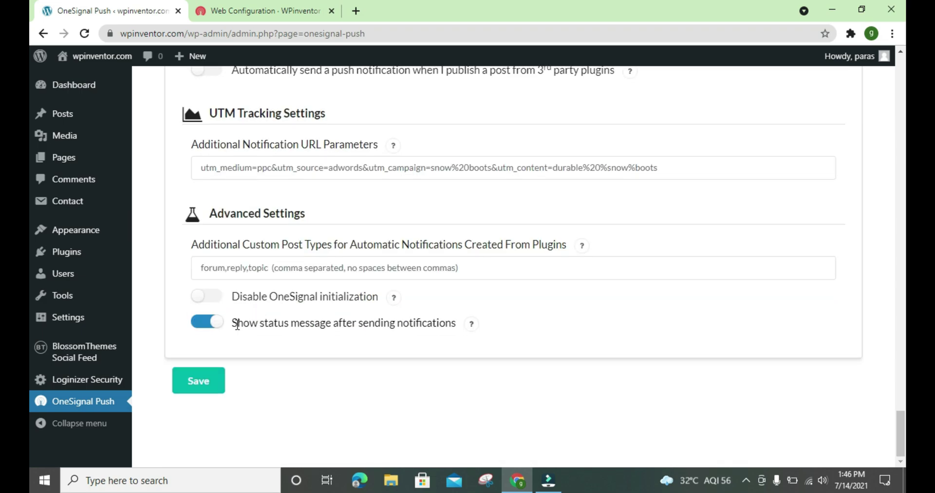
pyautogui.click(196, 385)
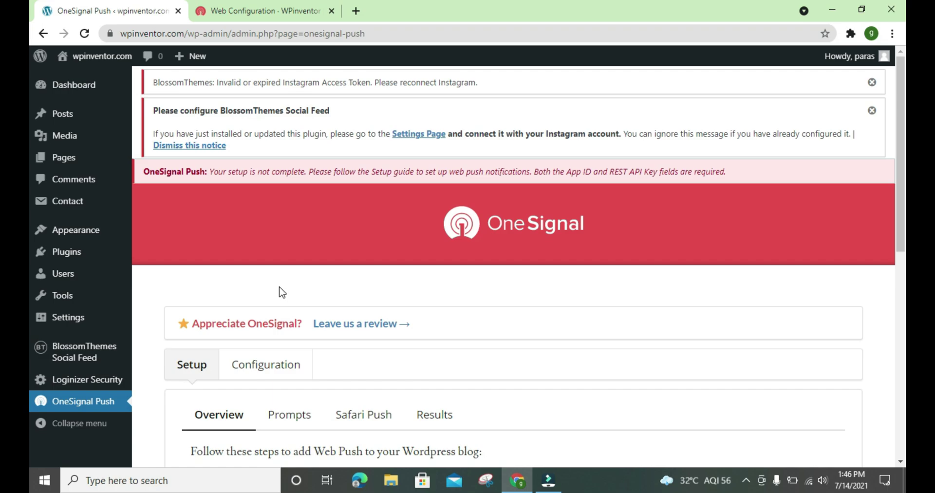
# - Visit the live wpinventor.com site and subscribe via the red subscription bell
pyautogui.moveTo(91, 56)
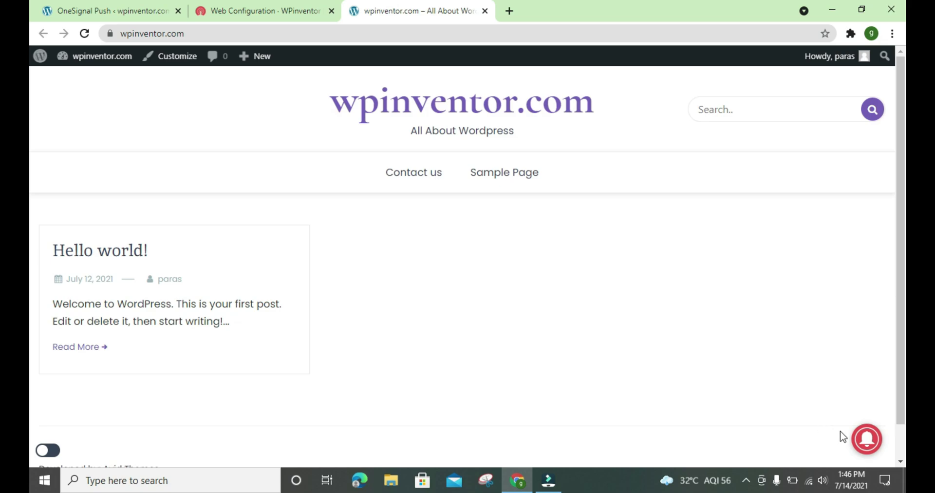
pyautogui.click(865, 445)
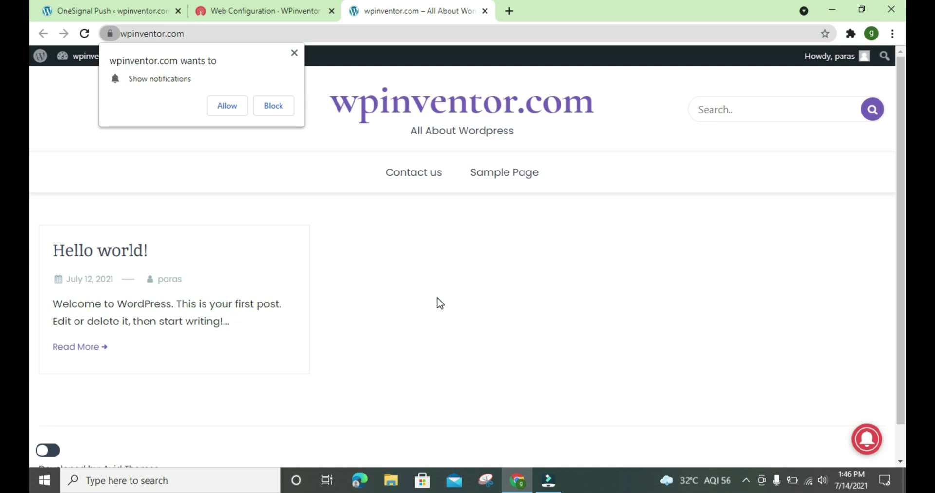
# - Return to the OneSignal Web Configuration page and look over its install steps
pyautogui.click(259, 8)
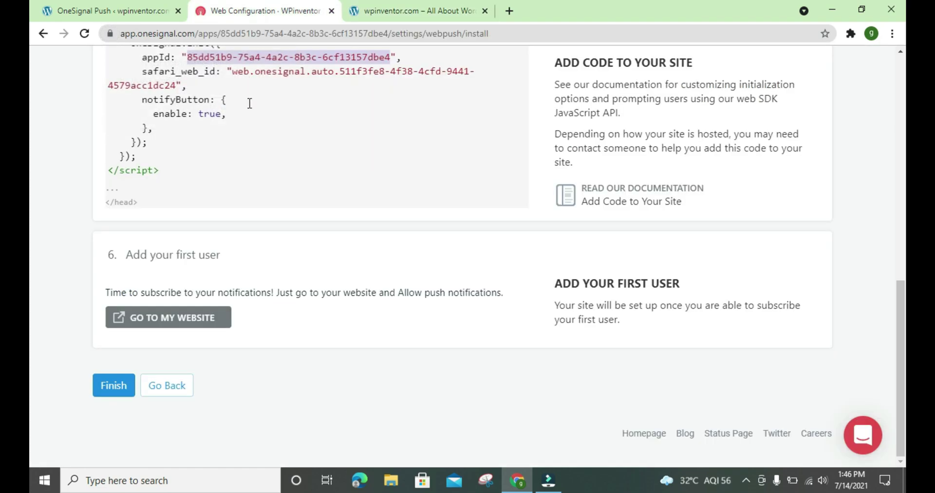
pyautogui.scroll(10, 250, 104)
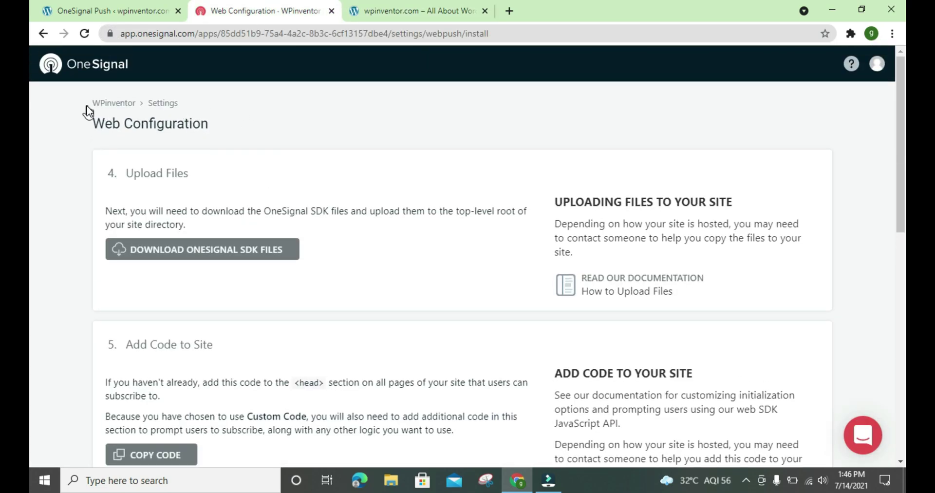
pyautogui.scroll(-8, 259, 161)
pyautogui.scroll(8, 272, 168)
# - Go to All Applications and check WPinventor's 0 total users and 0 subscribed users
pyautogui.click(78, 67)
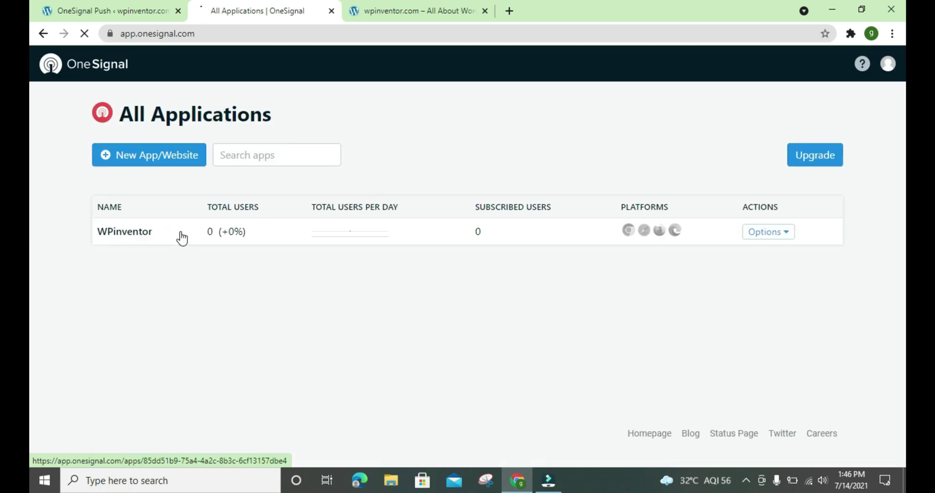
pyautogui.moveTo(209, 218)
pyautogui.mouseDown()
pyautogui.moveTo(273, 224)
pyautogui.moveTo(263, 211)
pyautogui.moveTo(209, 210)
pyautogui.mouseUp()
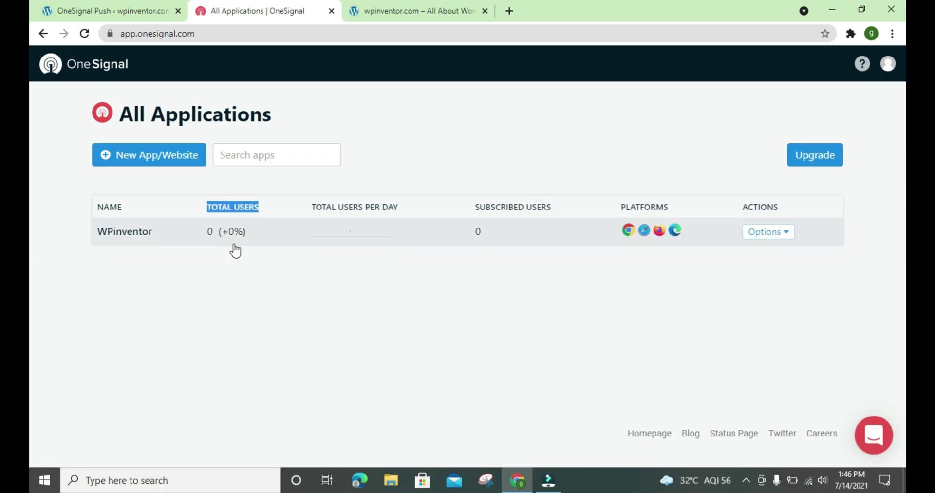
pyautogui.click(239, 272)
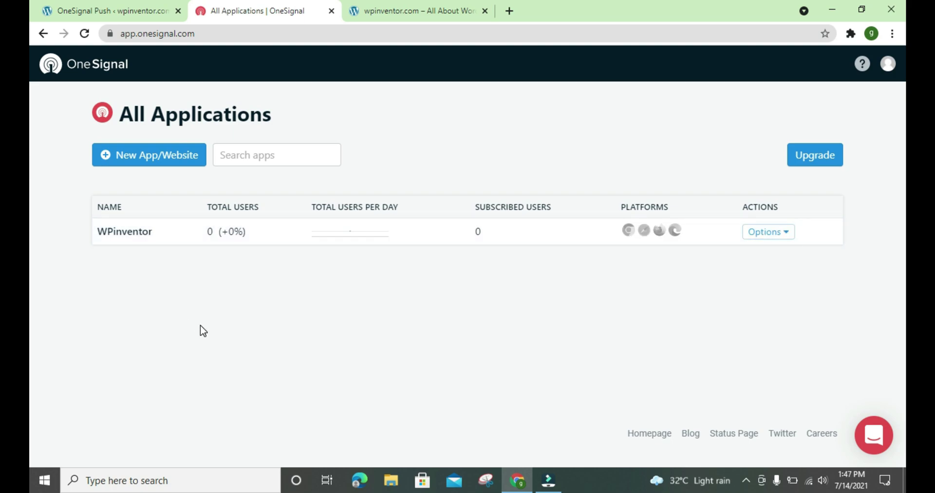
# - Switch back to the WordPress OneSignal Push plugin settings page
pyautogui.click(157, 11)
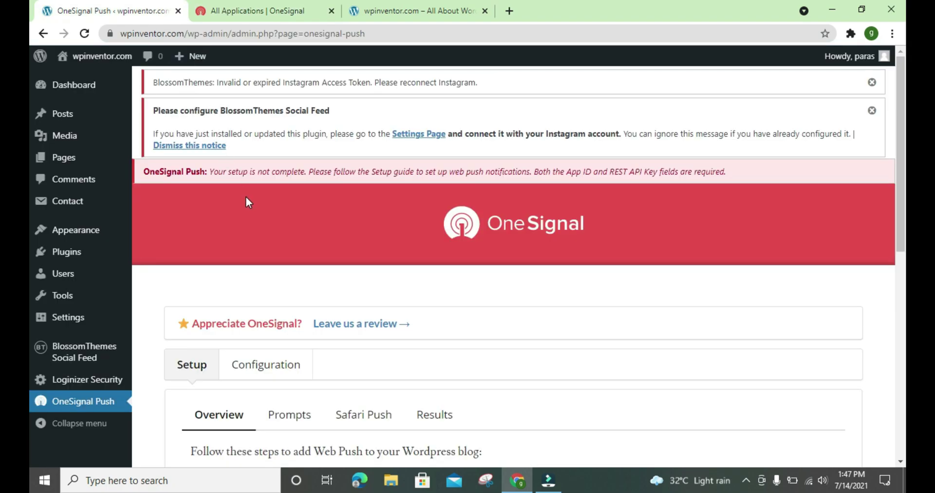
pyautogui.scroll(-10, 246, 198)
pyautogui.scroll(10, 249, 202)
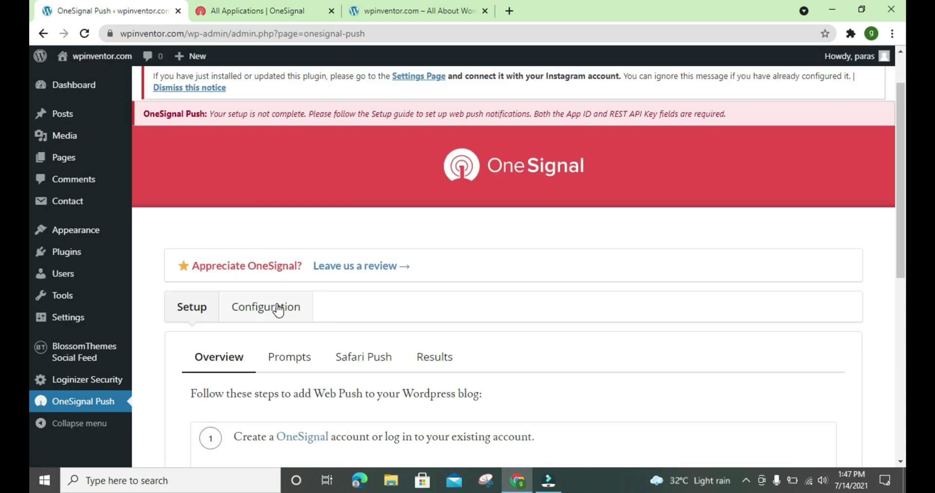
pyautogui.scroll(-3, 278, 309)
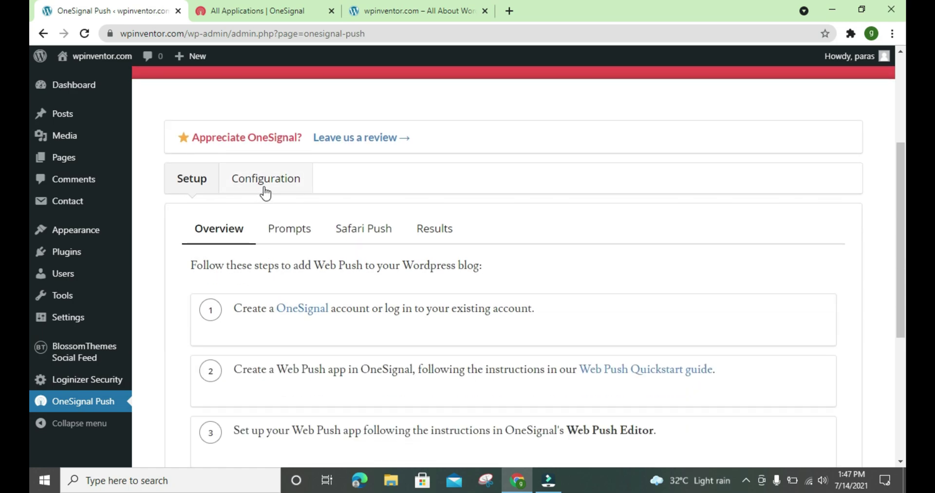
# - Open the Configuration settings and review the Subscription Bell options and text customization fields
pyautogui.click(265, 185)
pyautogui.scroll(-10, 265, 186)
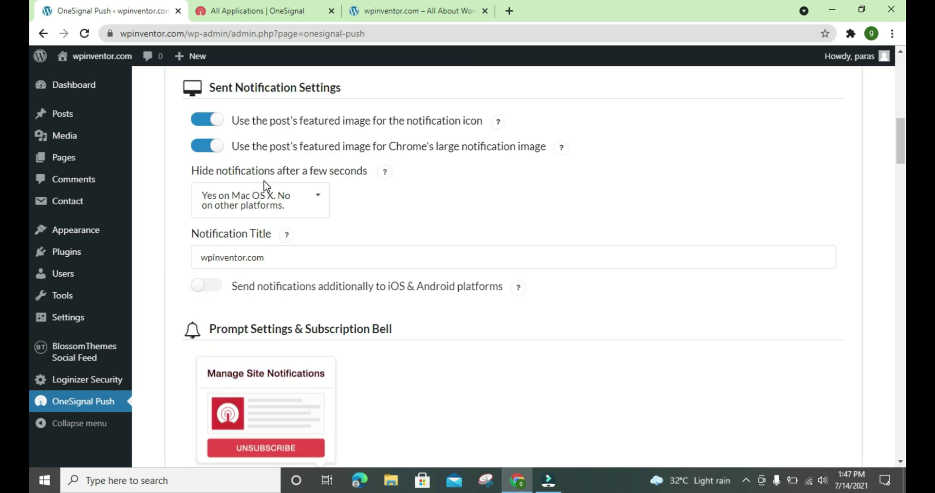
pyautogui.scroll(-1, 265, 187)
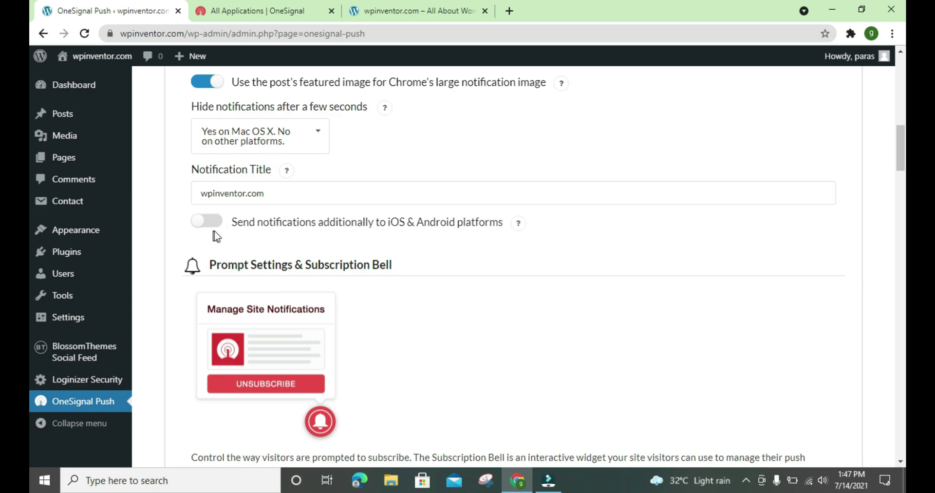
pyautogui.scroll(-9, 281, 241)
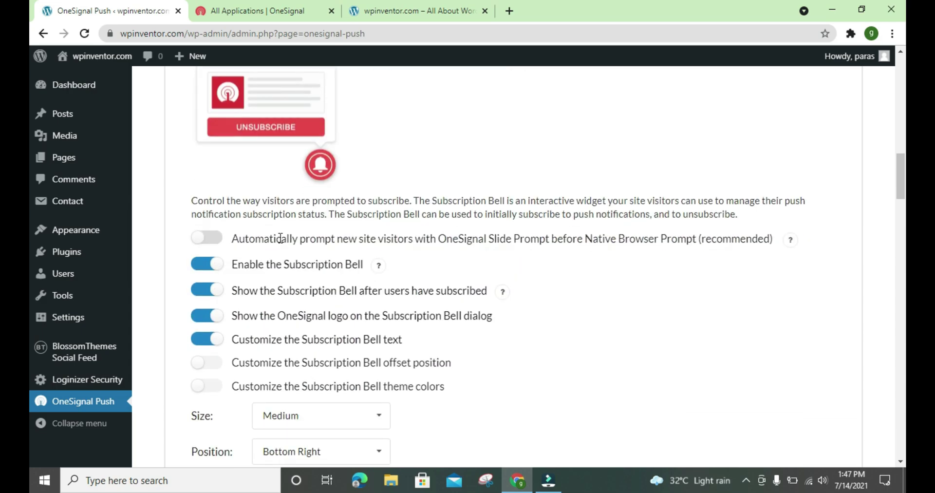
pyautogui.scroll(-4, 244, 238)
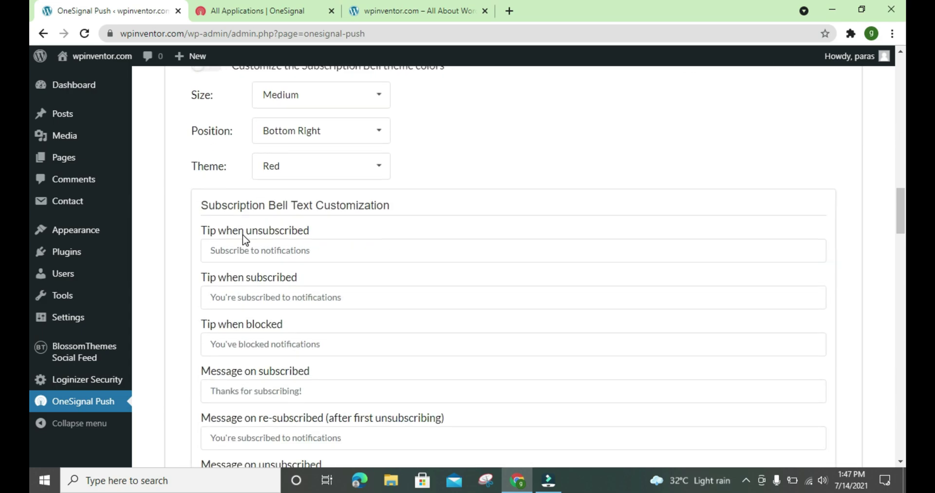
pyautogui.scroll(-1, 287, 236)
pyautogui.scroll(-10, 302, 245)
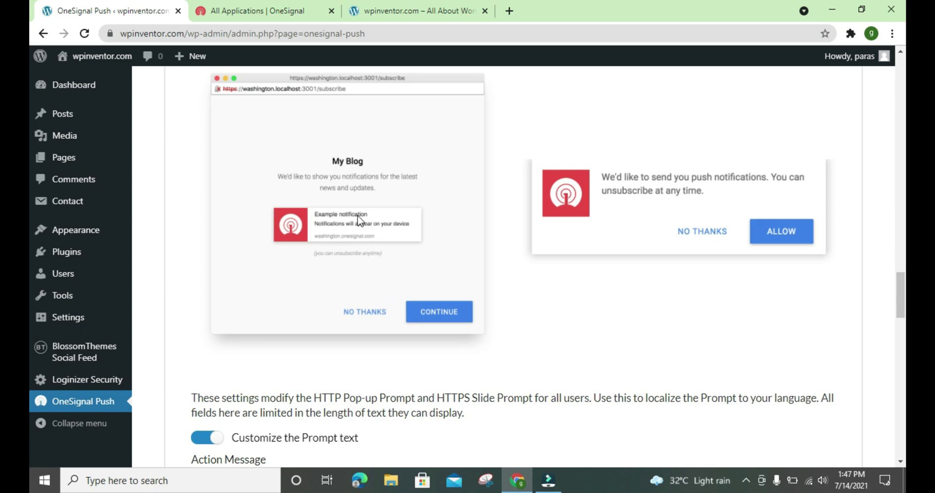
pyautogui.scroll(-4, 332, 223)
pyautogui.scroll(-10, 332, 226)
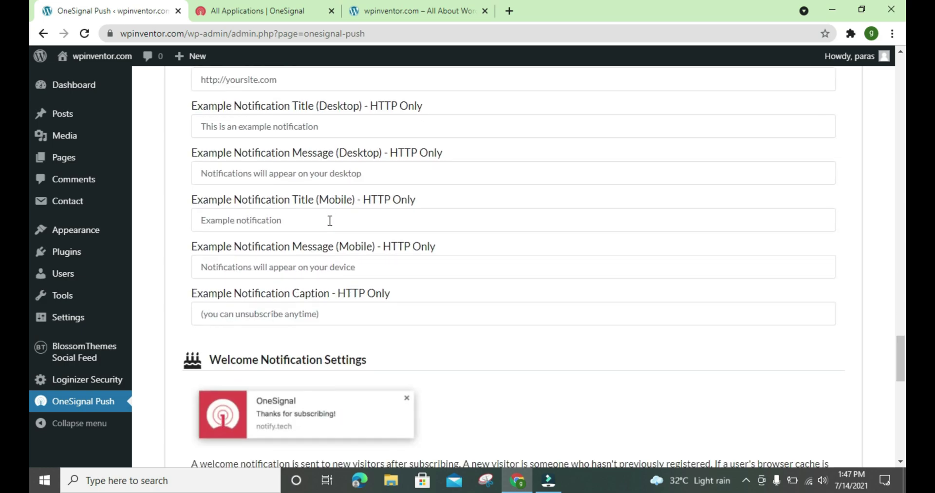
pyautogui.scroll(-4, 330, 227)
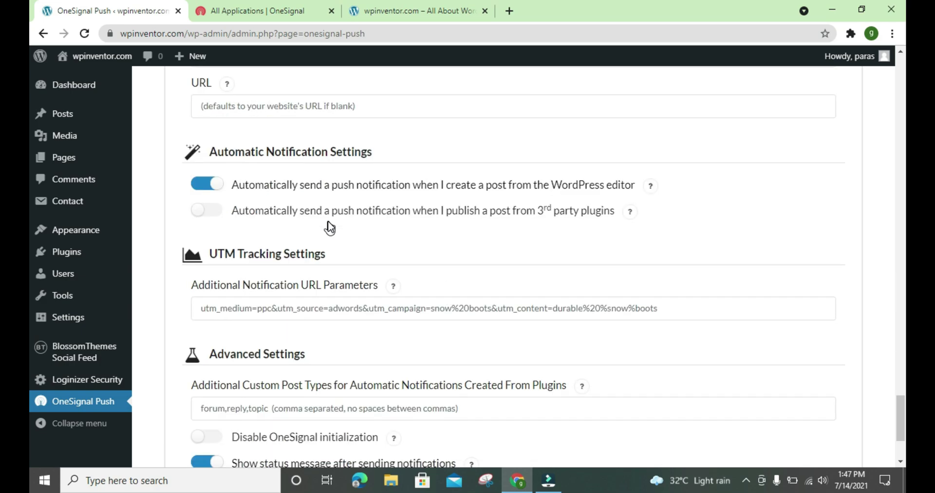
pyautogui.scroll(12, 330, 227)
pyautogui.scroll(-6, 329, 226)
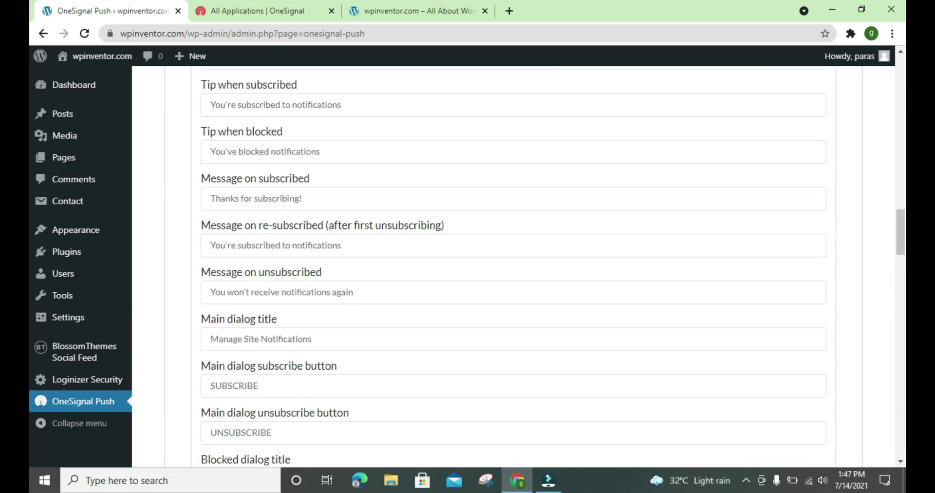